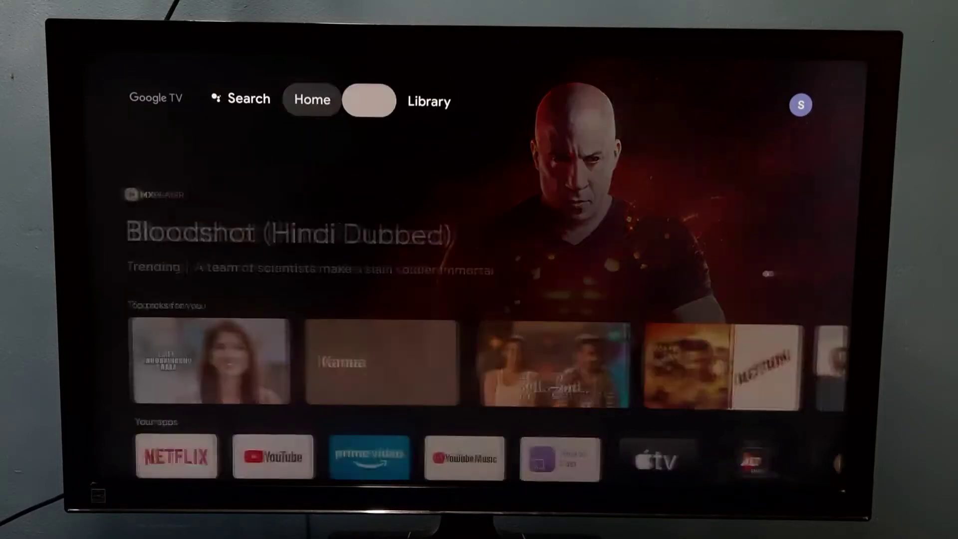
Open Settings from the Home screen's profile side panel.
key("Left")
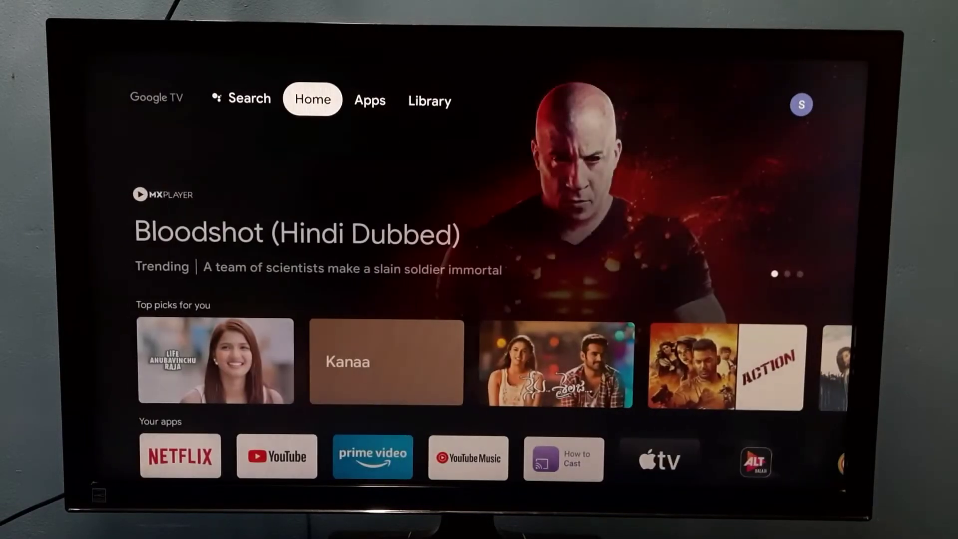
key("Right")
key("Right")
key("Right")
key("Return")
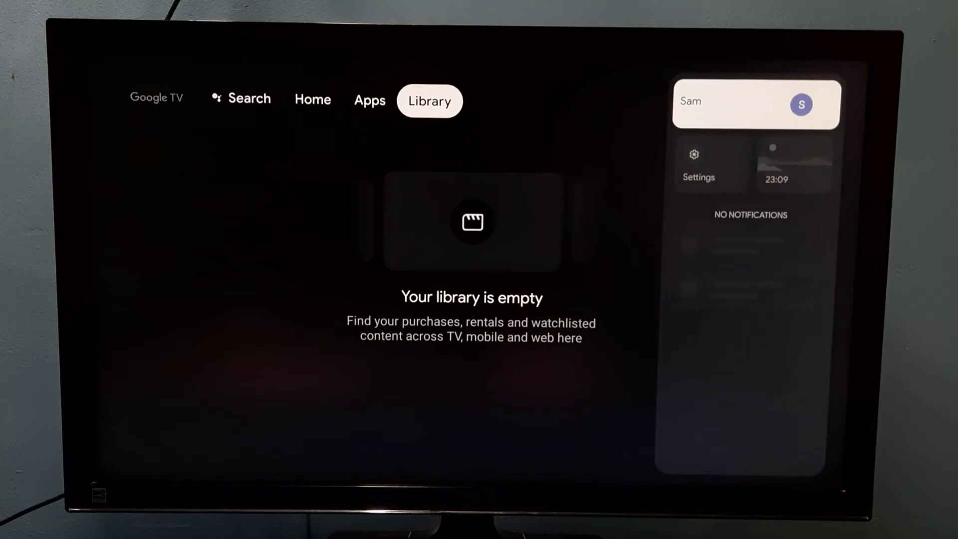
key("Down")
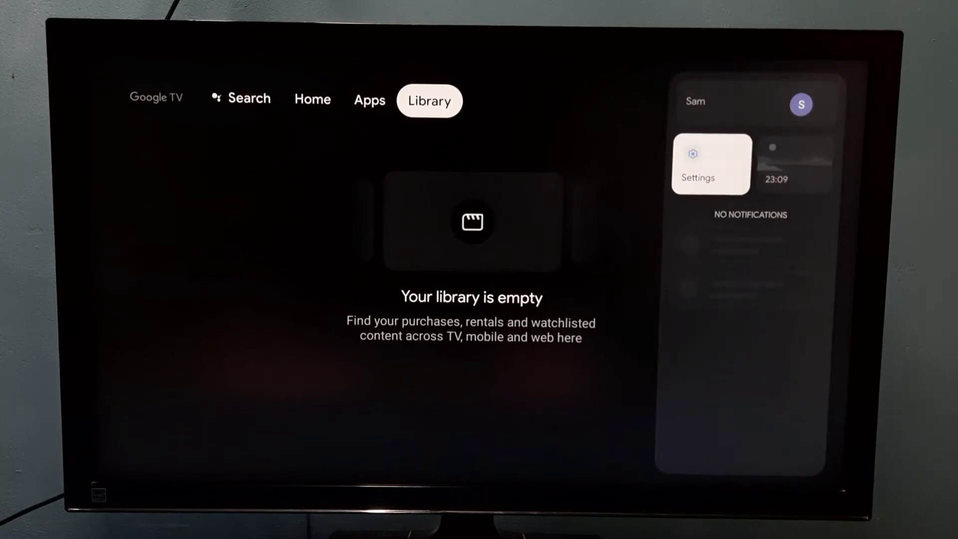
key("Return")
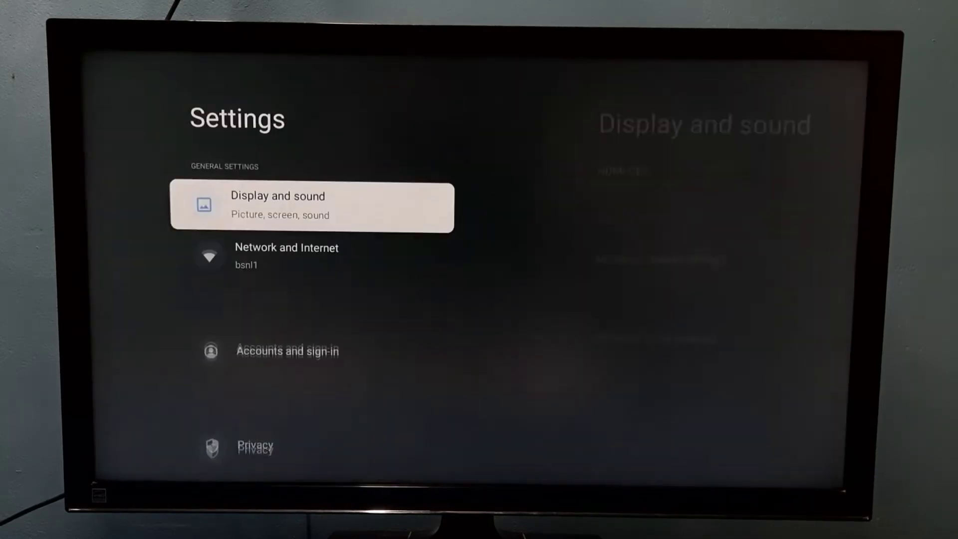
Go down the Settings list and enter System.
key("Down")
key("Down")
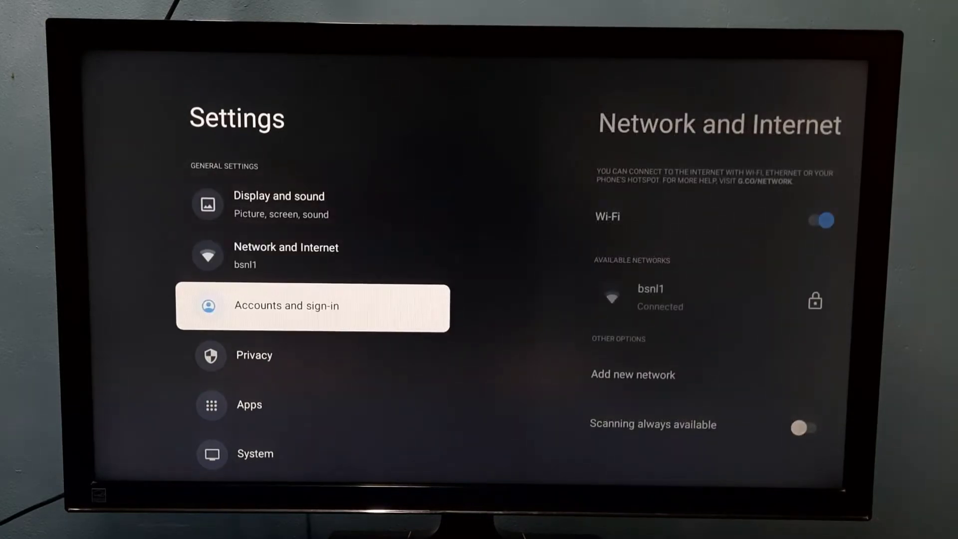
key("Down")
key("Down")
key("Down")
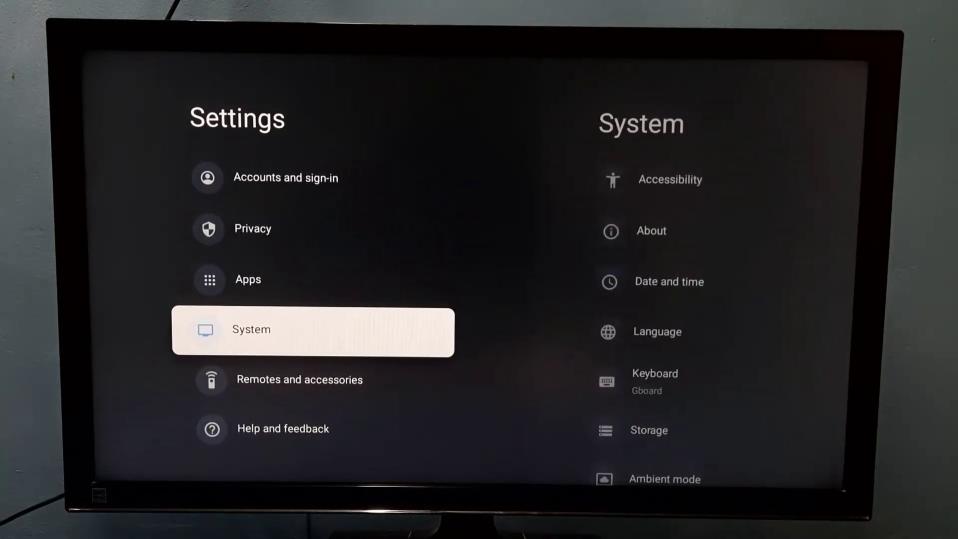
key("Return")
key("Down")
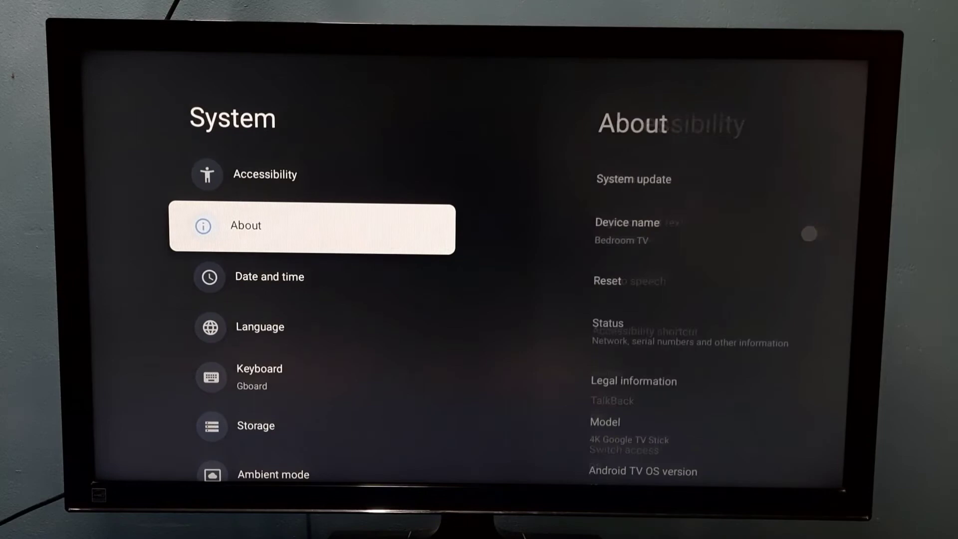
Open About and activate the Android TV OS build entry repeatedly to unlock developer mode.
key("Return")
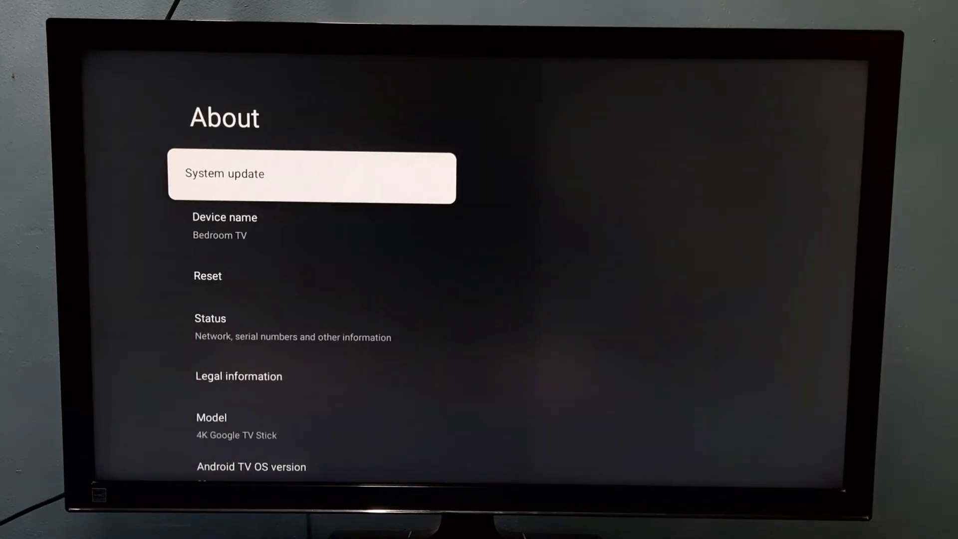
key("Down")
key("Down")
key("Down")
key("Down")
key("Down")
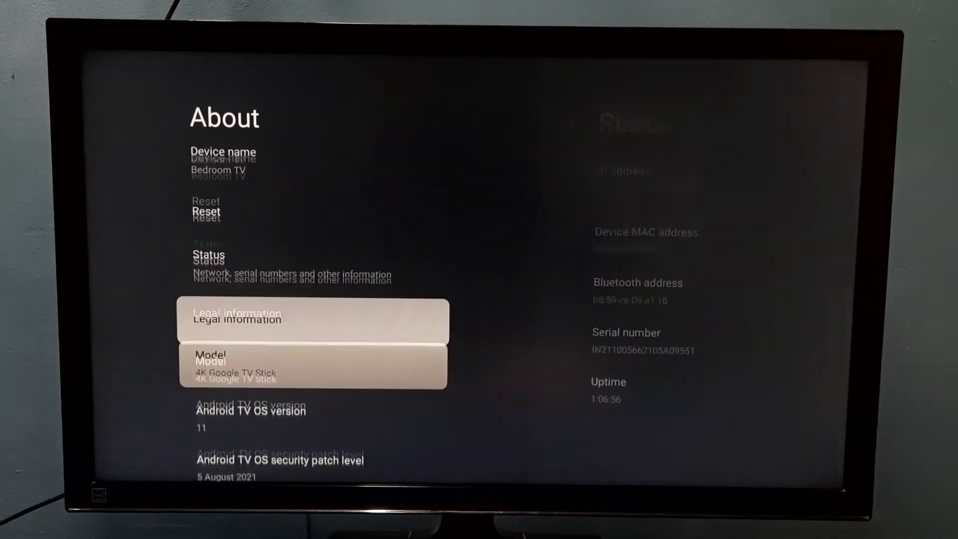
key("Down")
key("Down")
key("Down")
key("Down")
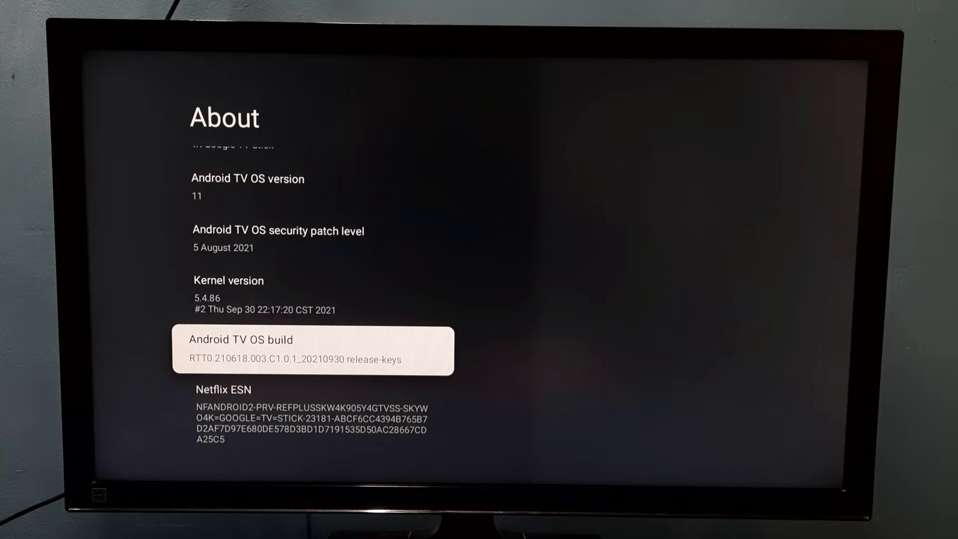
key("Return")
key("Return")
key("Return")
key("Return")
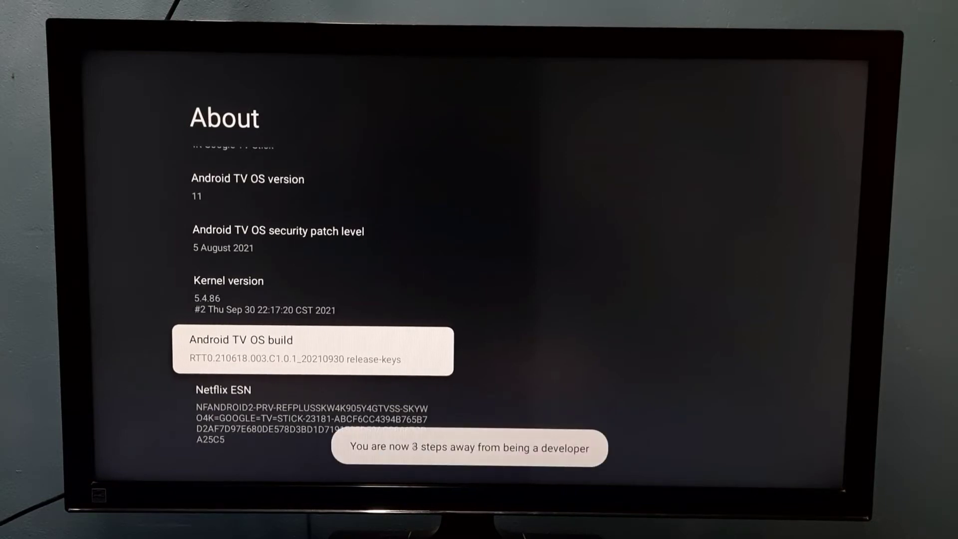
key("Return")
key("Return")
key("Return")
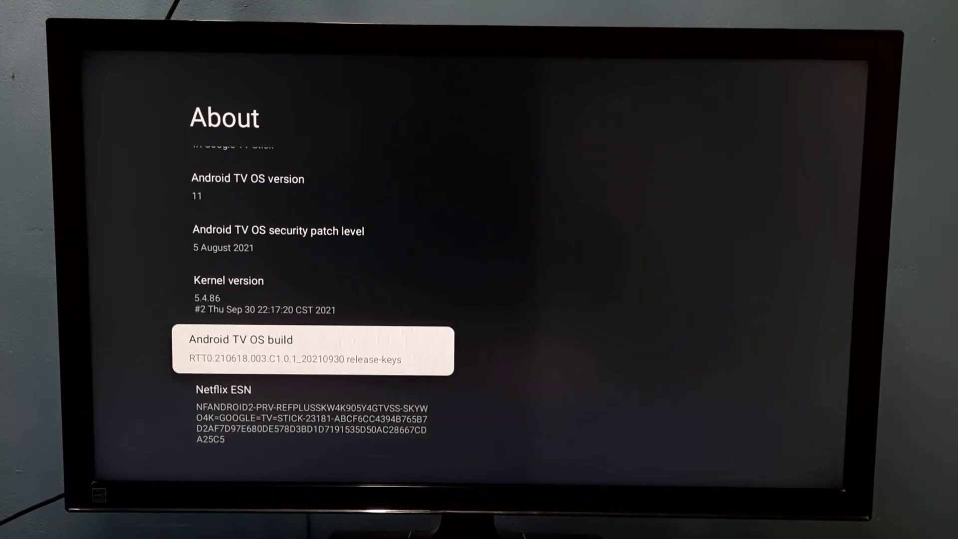
Go back to System, open the new Developer options, and reach USB debugging.
key("Escape")
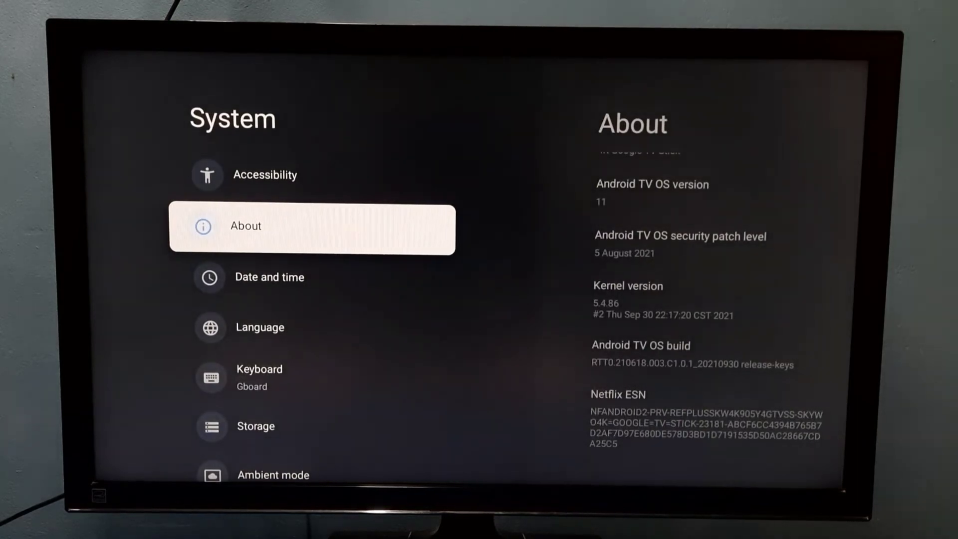
key("Down")
key("Down")
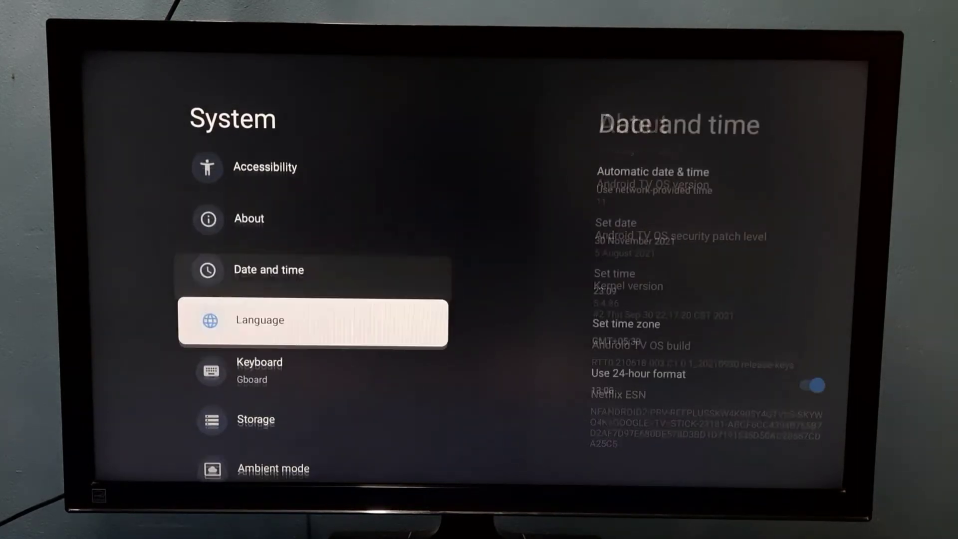
key("Down")
key("Down")
key("Down")
key("Down")
key("Down")
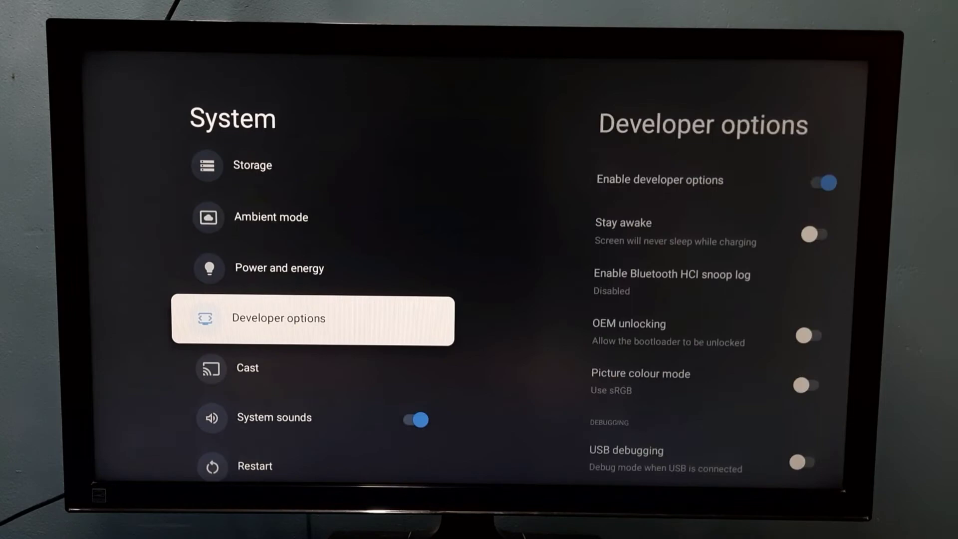
key("Return")
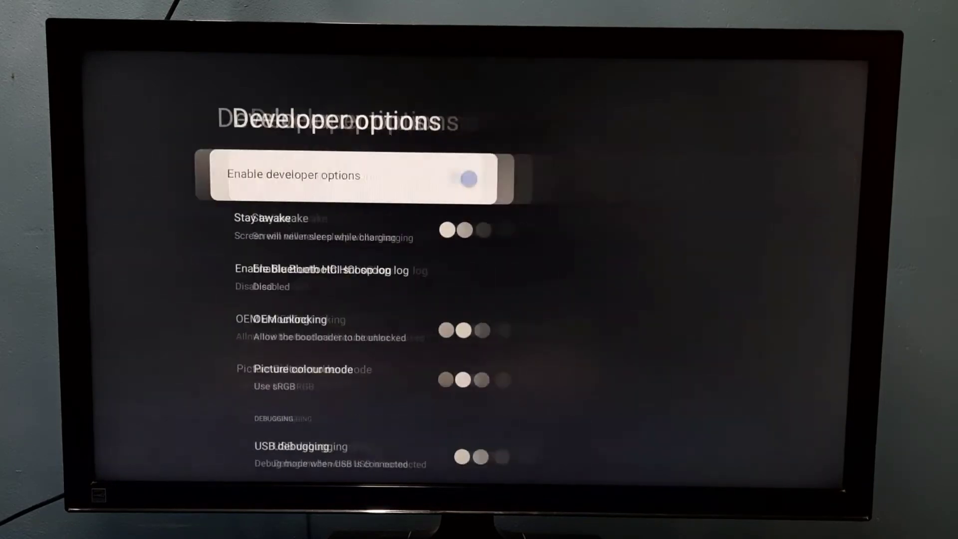
key("Down")
key("Down")
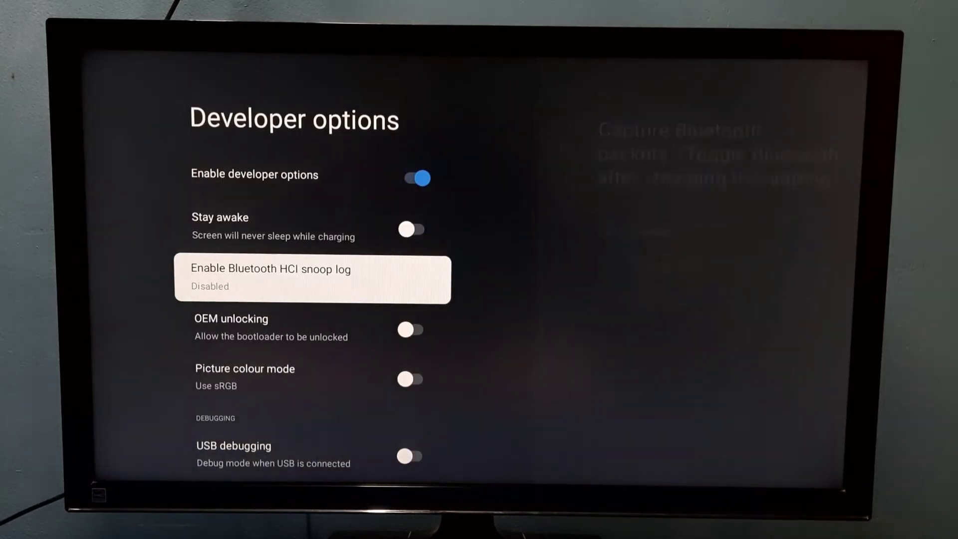
key("Down")
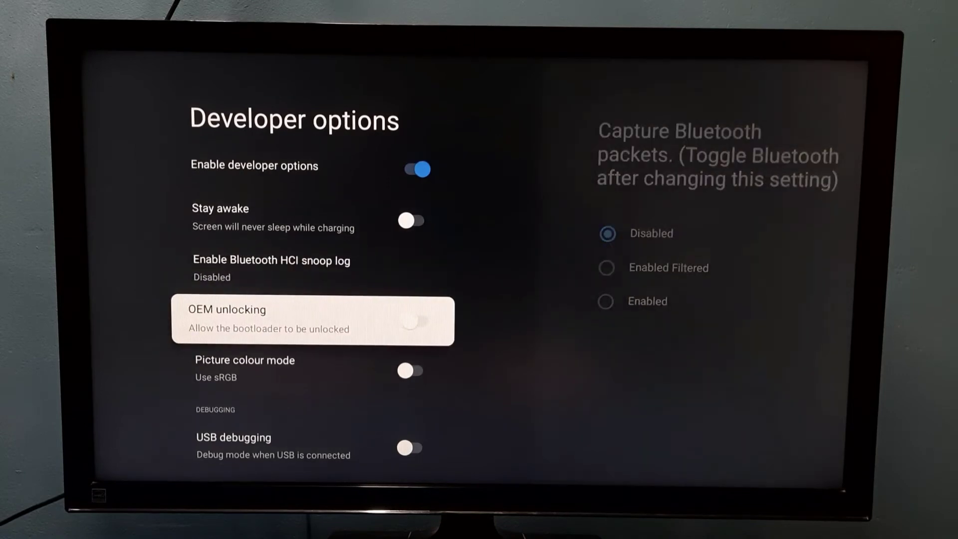
key("Down")
key("Down")
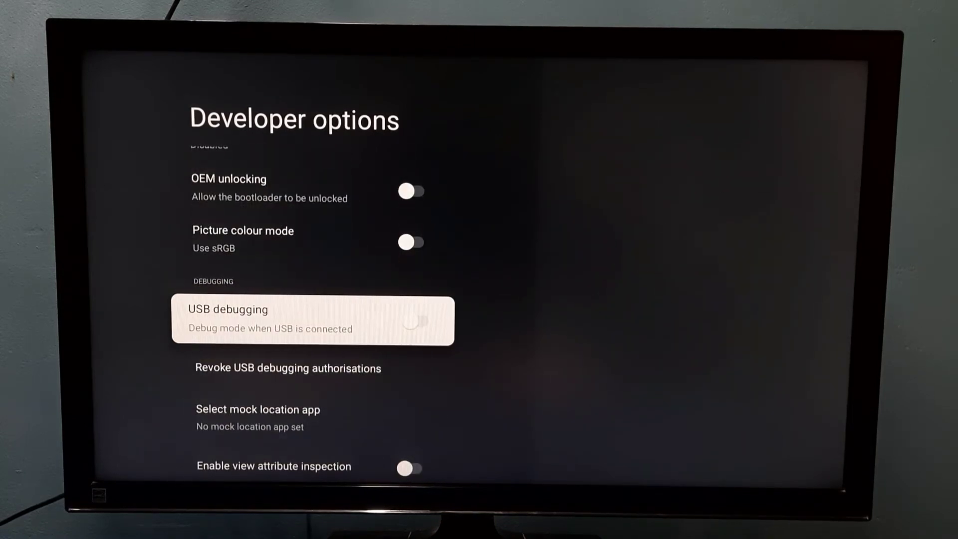
Enable USB debugging by accepting the 'Allow USB debugging?' prompt, then browse adjacent entries.
key("Return")
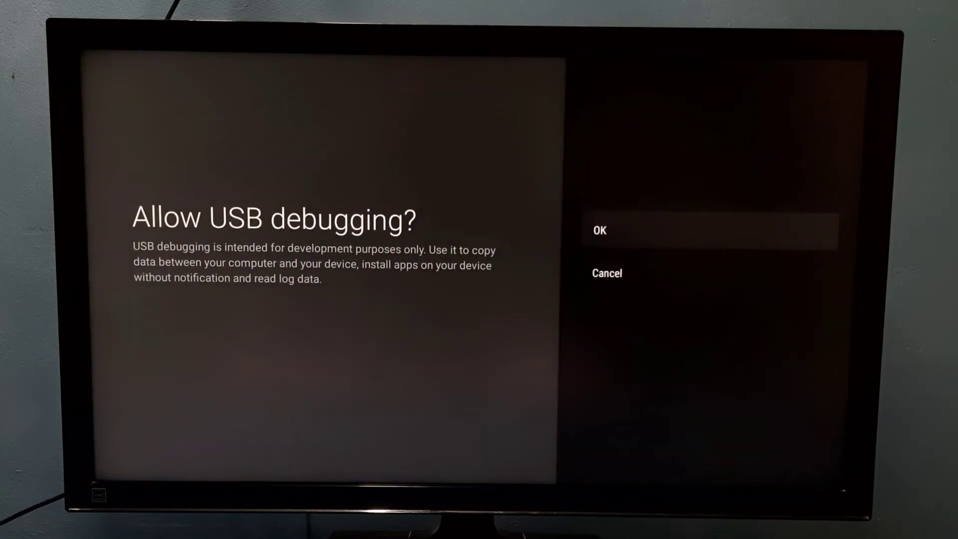
key("Return")
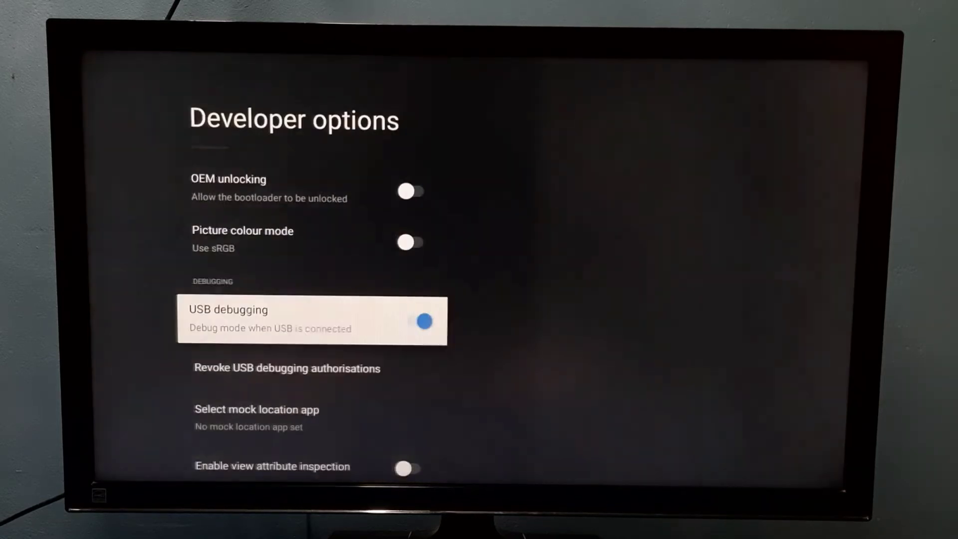
key("Down")
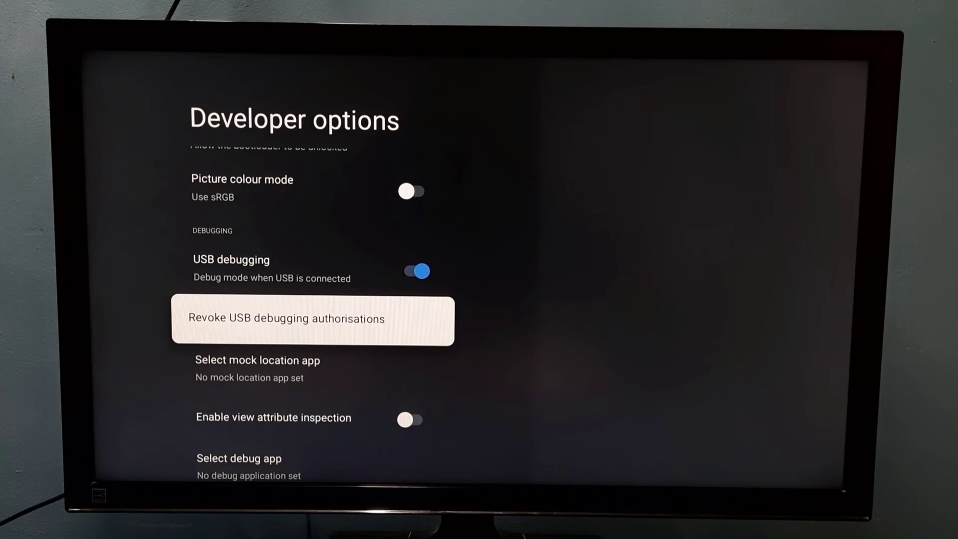
key("Up")
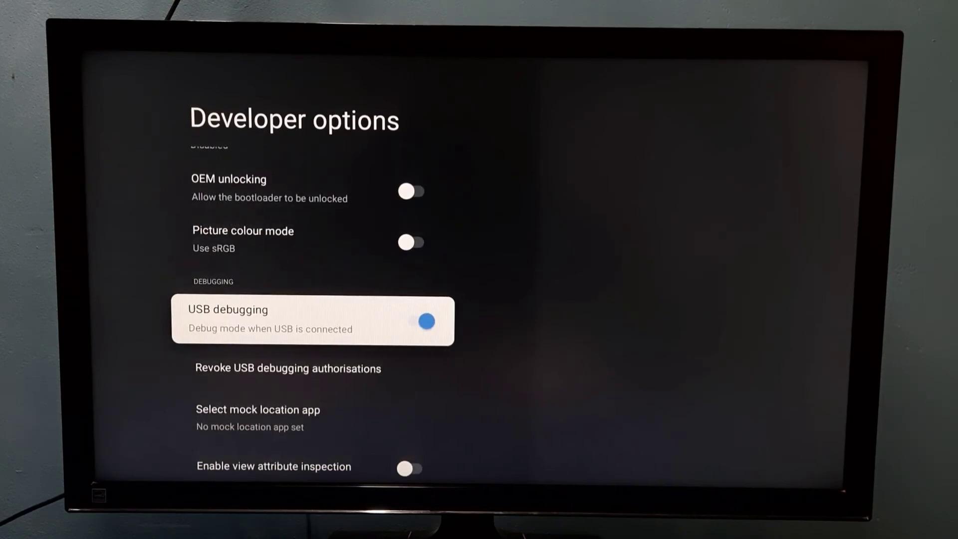
key("Down")
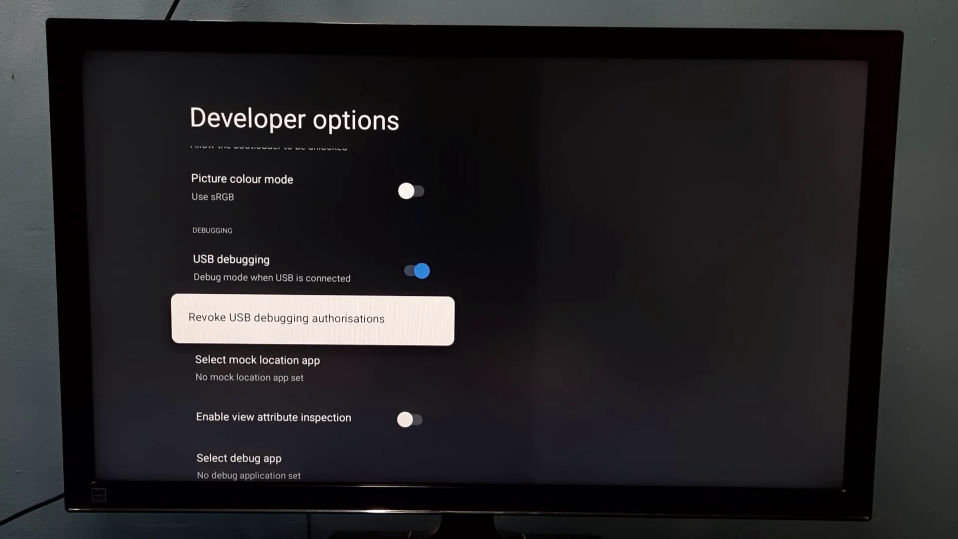
key("Up")
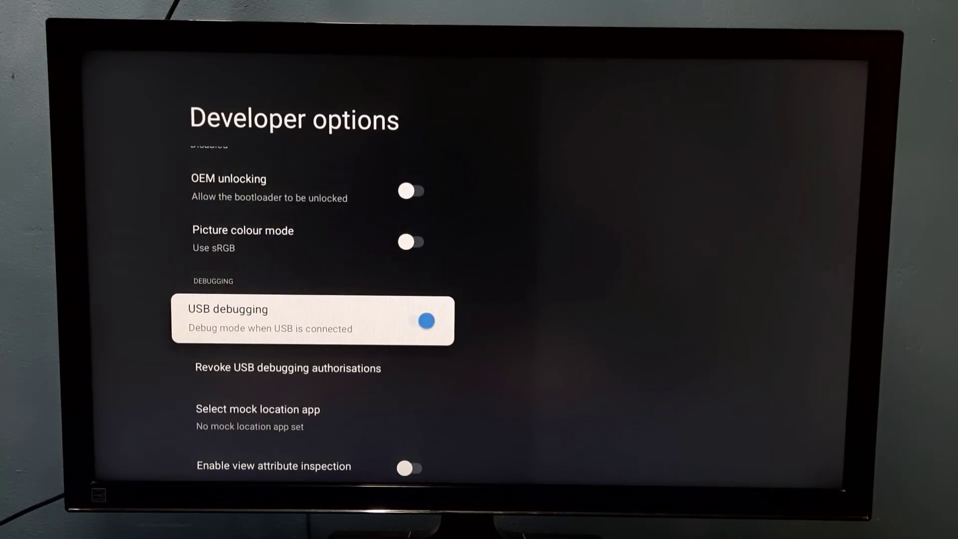
Toggle the USB debugging switch off and move up toward the list's top.
key("Return")
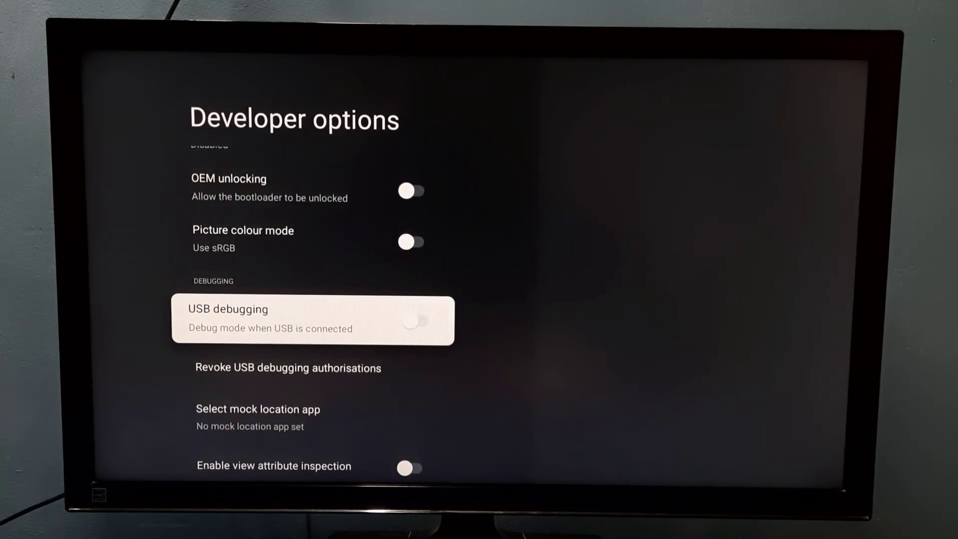
key("Down")
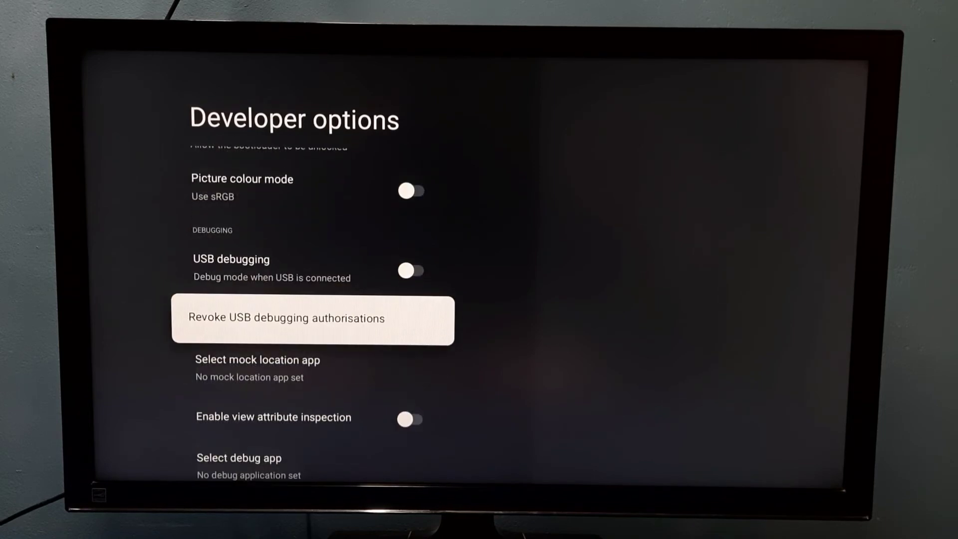
key("Up")
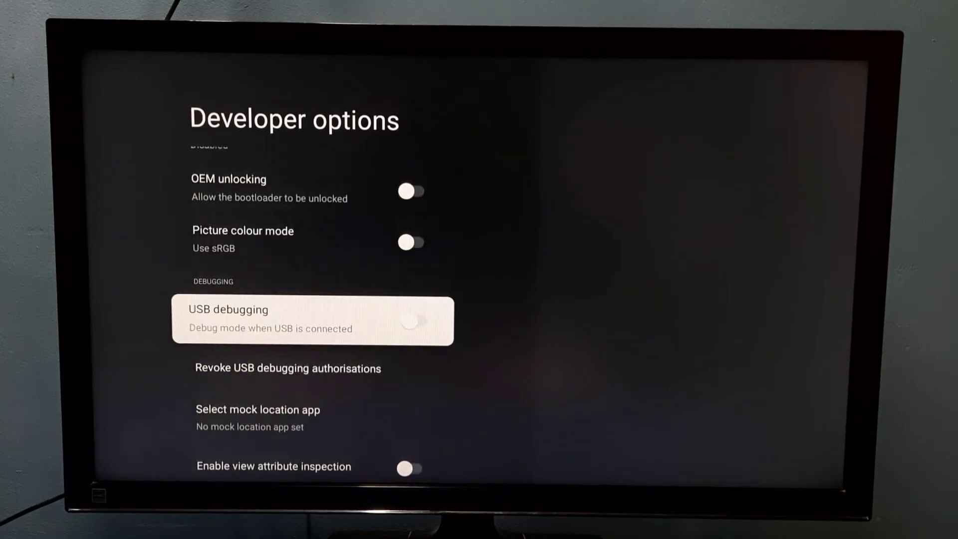
key("Up")
key("Up")
key("Up")
key("Up")
key("Up")
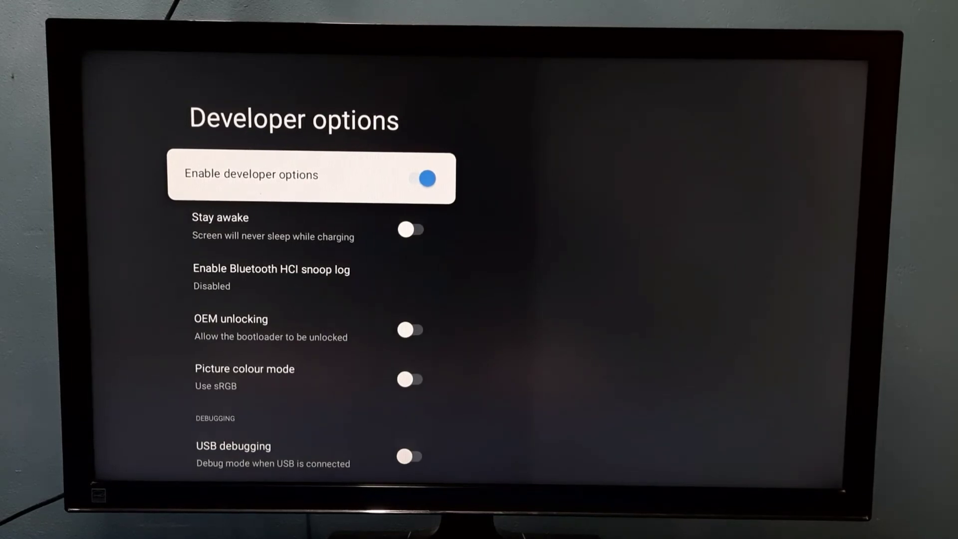
Switch off the Enable developer options toggle, then check OEM unlocking and Picture colour mode.
key("Return")
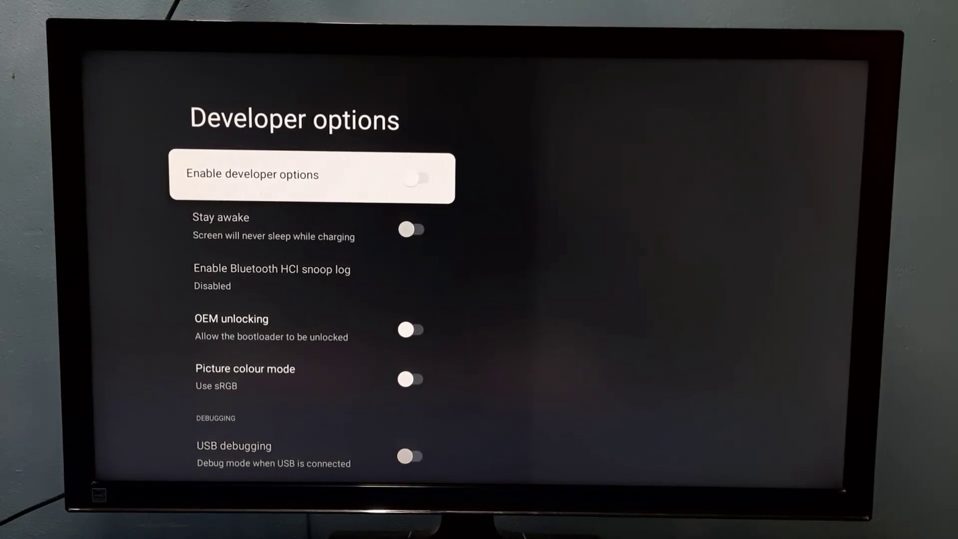
key("Down")
key("Down")
key("Down")
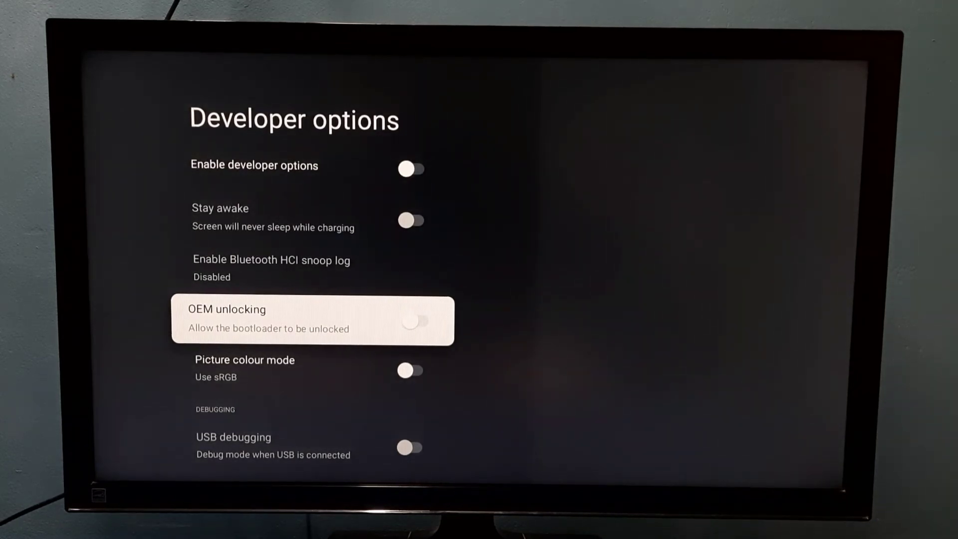
key("Down")
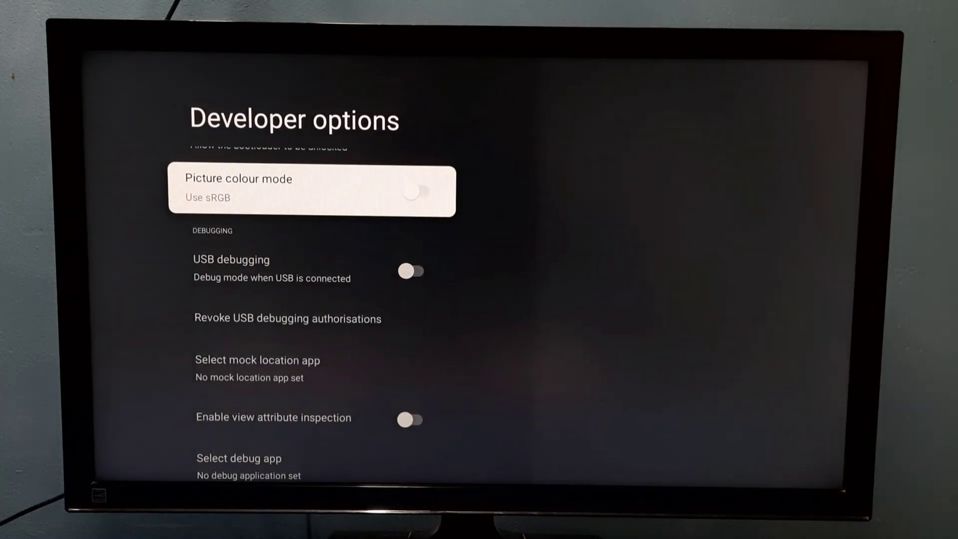
key("Up")
key("Up")
key("Up")
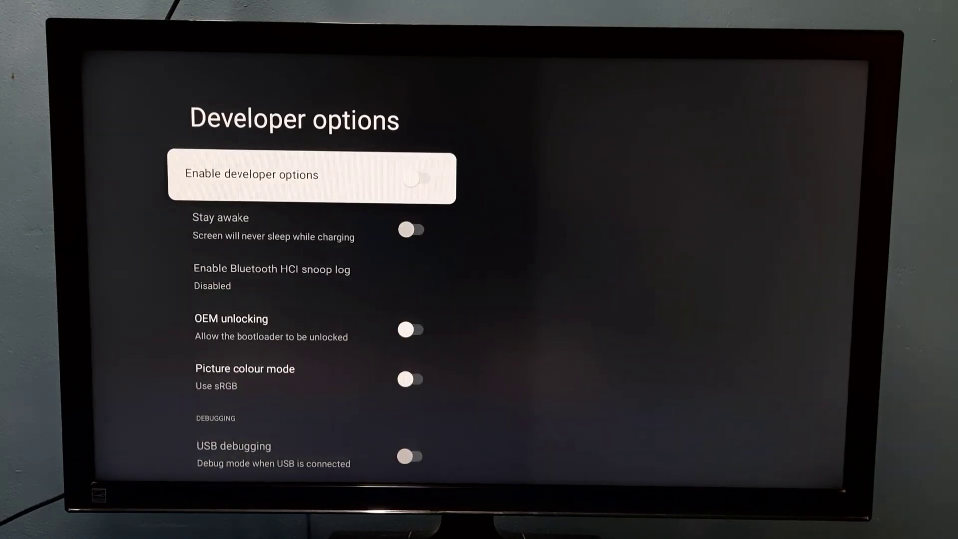
Go back to System and scroll its entries, confirming Developer options no longer appears.
key("Escape")
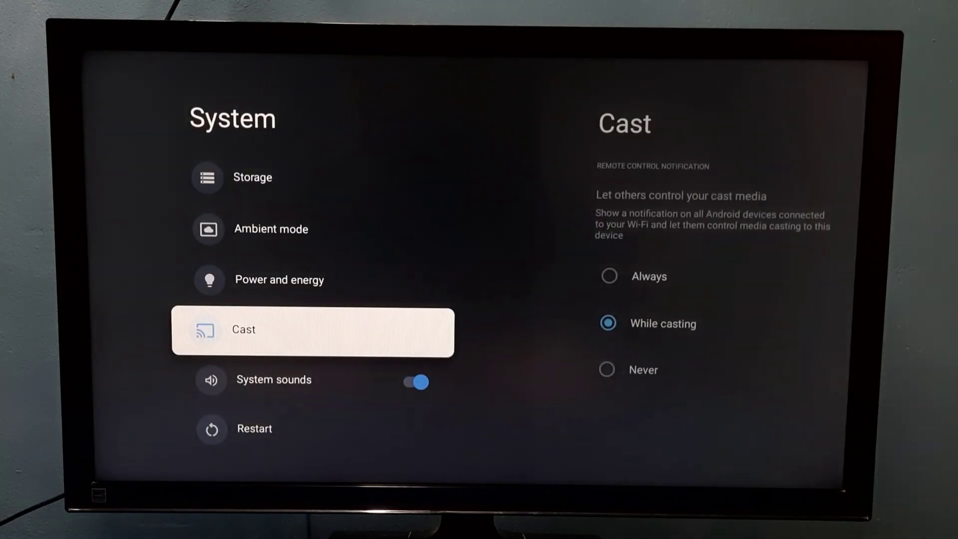
key("Up")
key("Up")
key("Up")
key("Up")
key("Down")
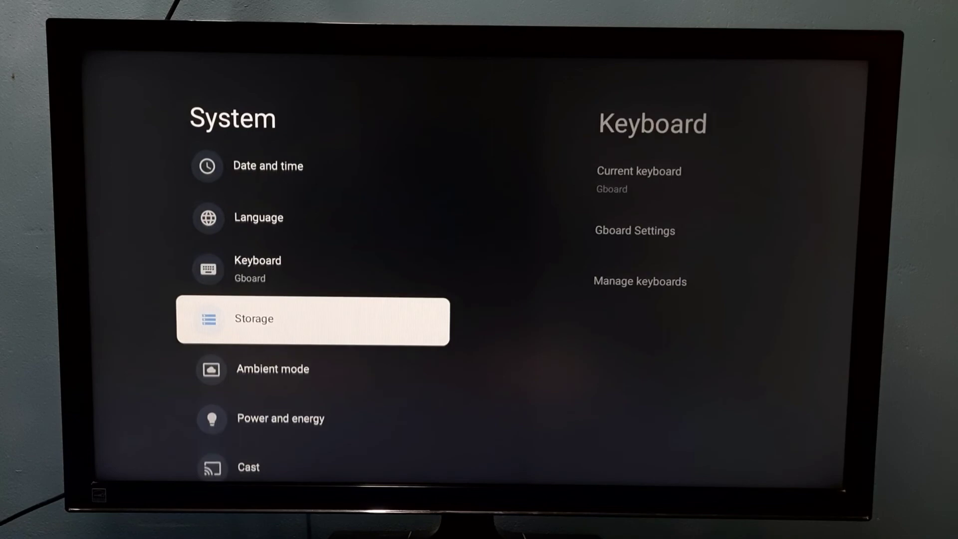
key("Down")
key("Down")
key("Down")
key("Down")
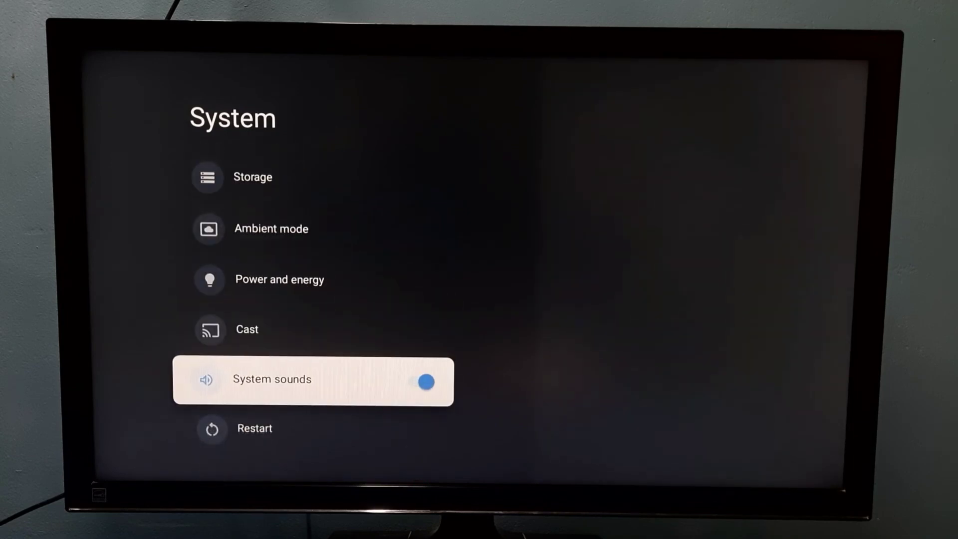
key("Down")
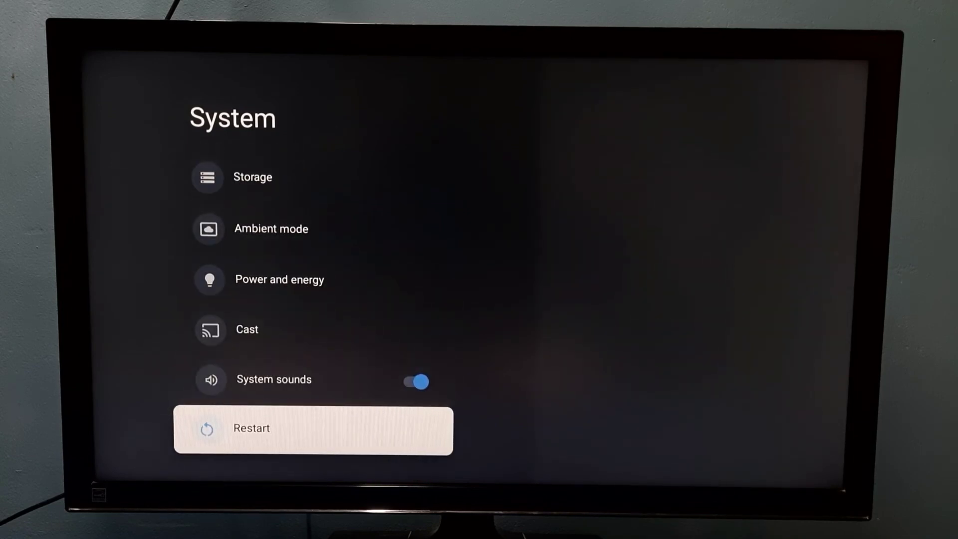
key("Up")
key("Up")
key("Up")
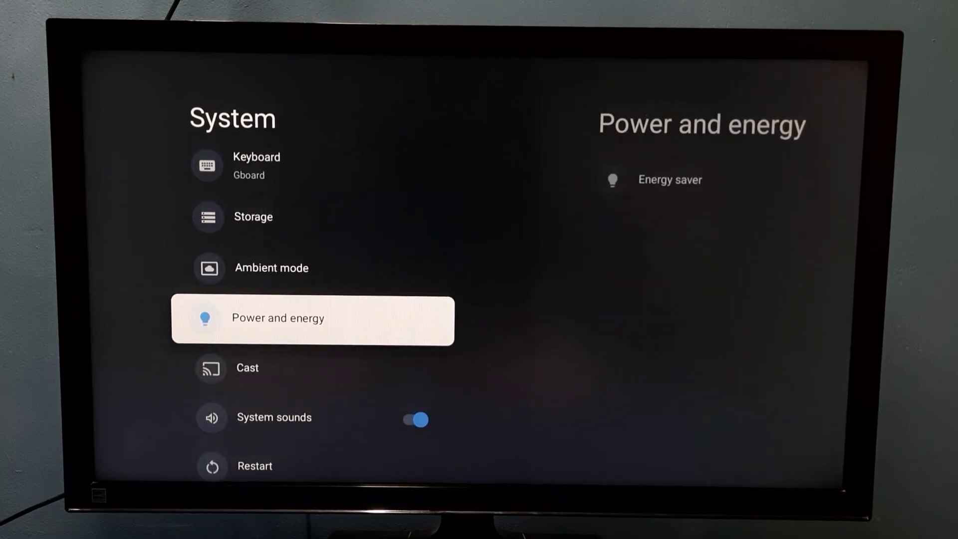